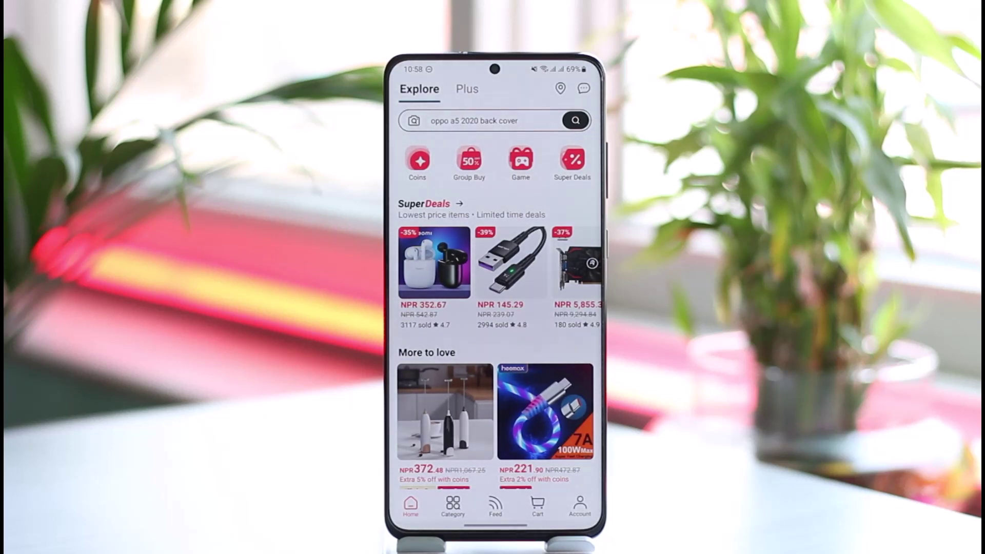
Go to the AliExpress Account tab showing orders, payments and services
{"action": "left_click", "coordinate": [579, 504]}
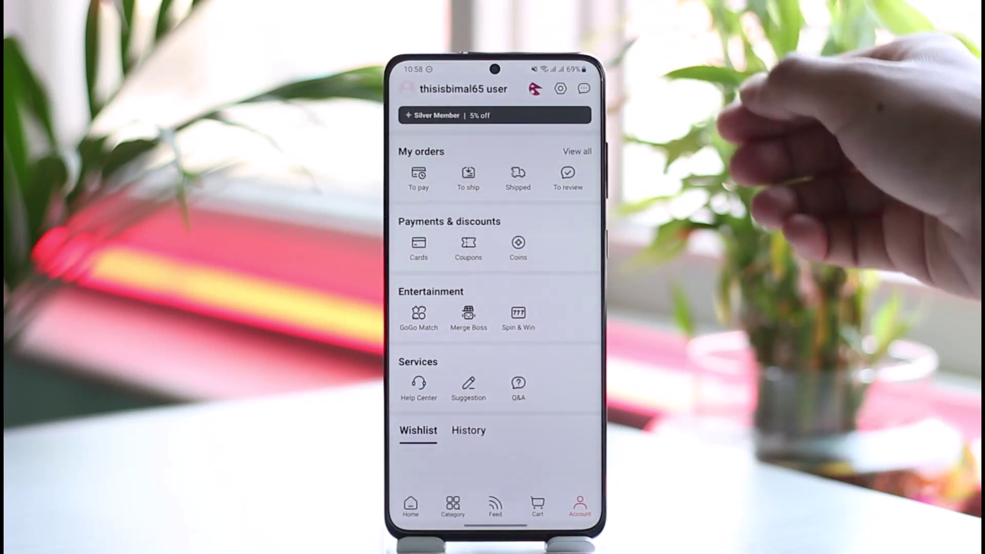
Open Settings, view the Language list, and dismiss it, keeping English
{"action": "left_click", "coordinate": [566, 89]}
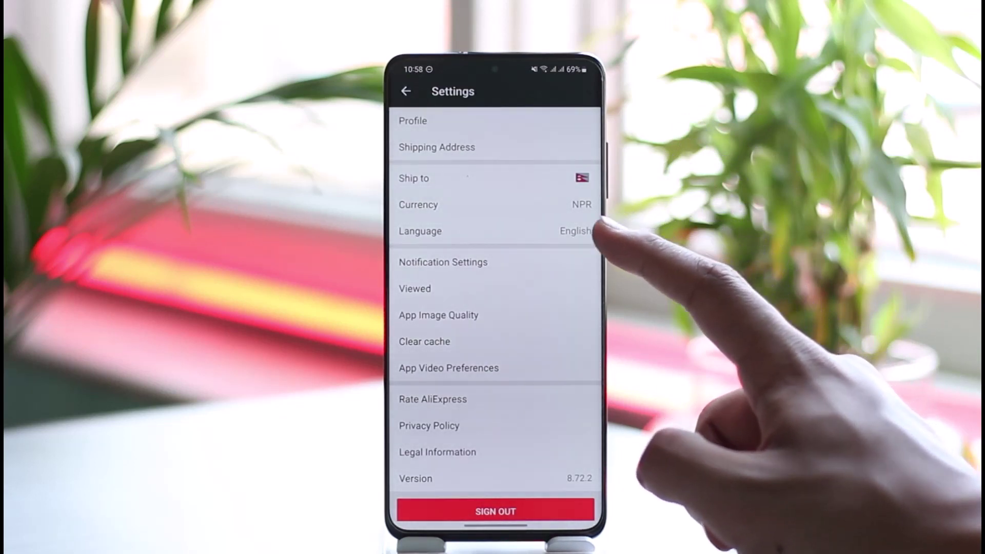
{"action": "left_click", "coordinate": [539, 232]}
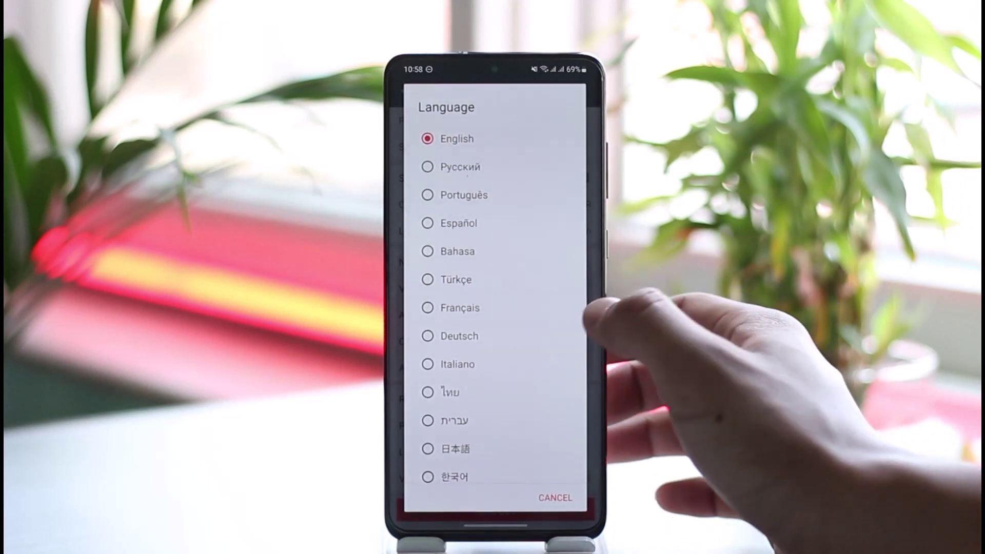
{"action": "left_click", "coordinate": [589, 361]}
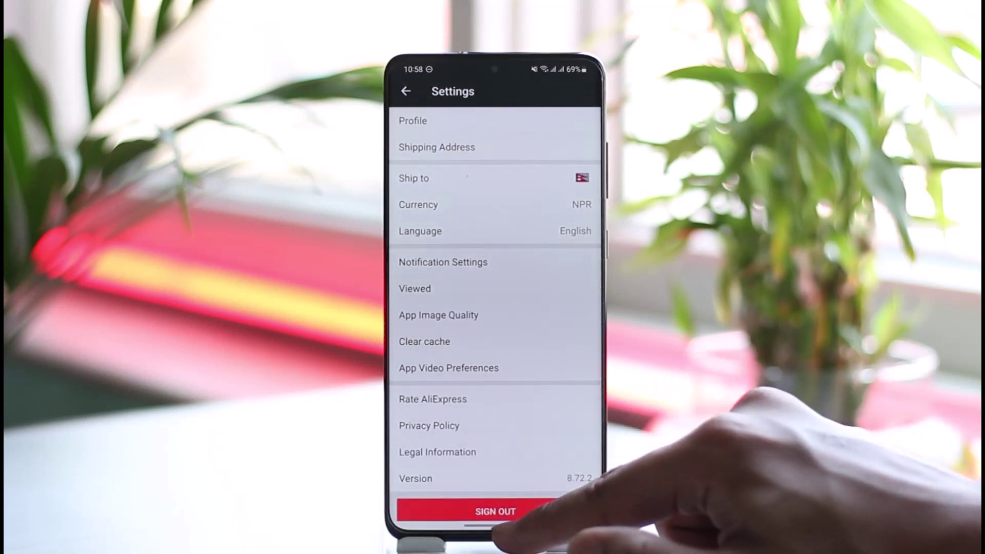
Close all recent apps, including AliExpress, and return to the home screen
{"action": "left_click_drag", "start_coordinate": [494, 531], "coordinate": [495, 385]}
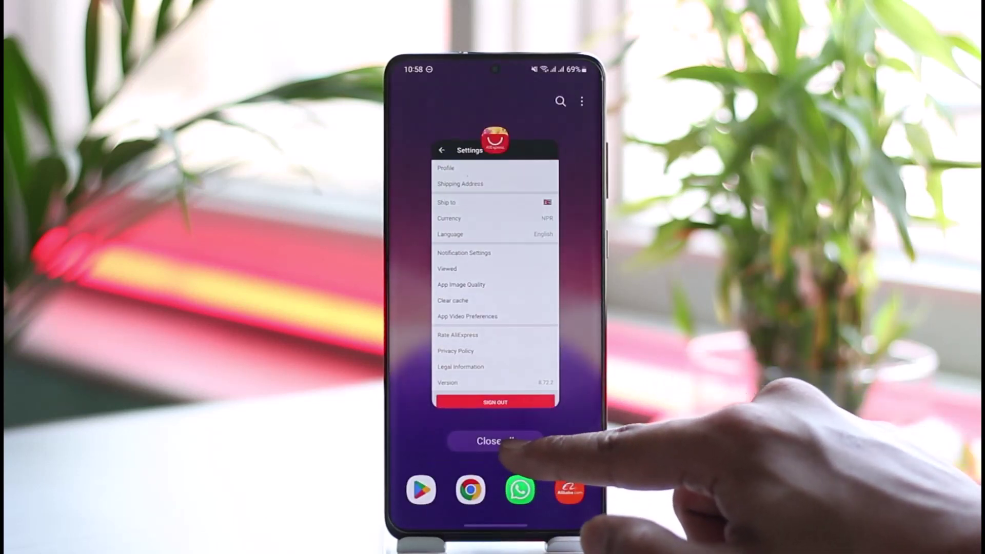
{"action": "left_click", "coordinate": [495, 441]}
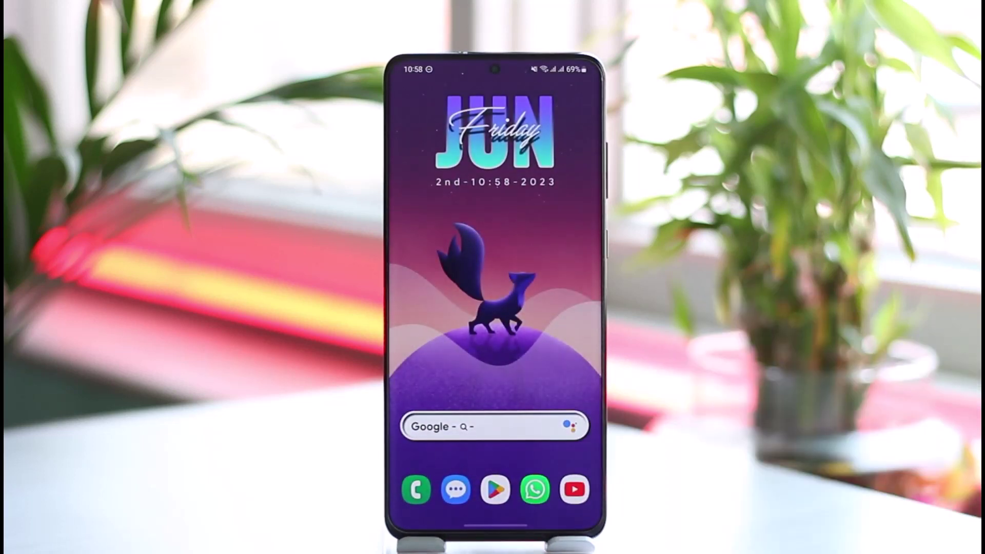